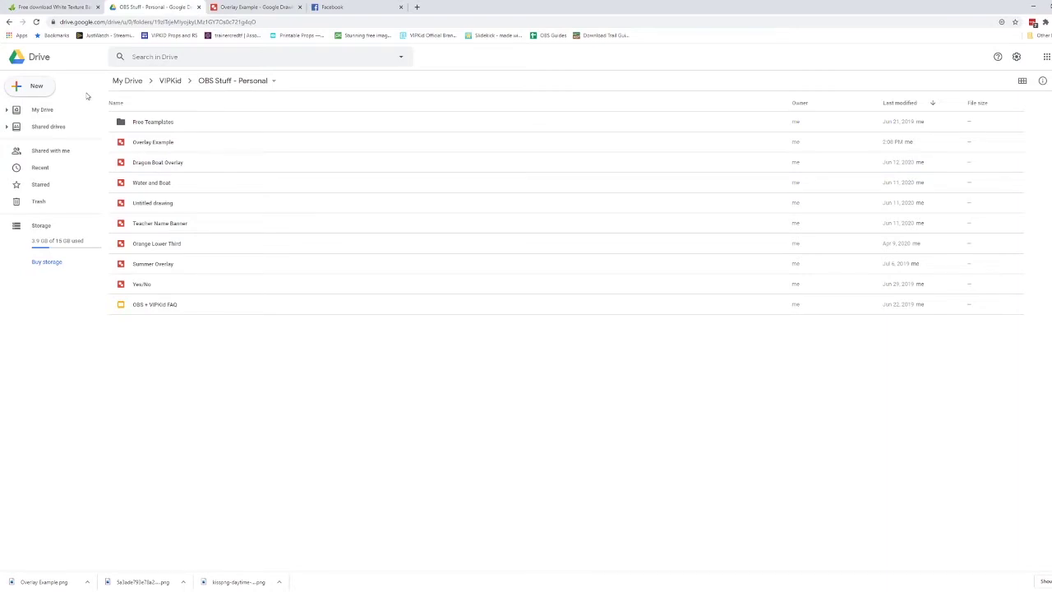
# Start a new Google Drawings file from Drive's New > More menu.
pyautogui.click(39, 86)
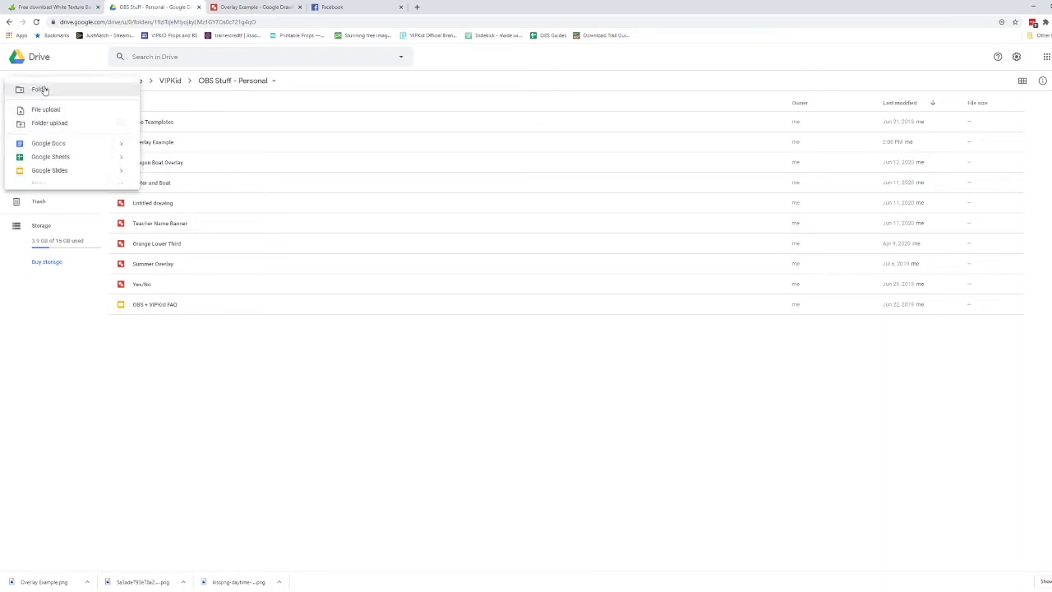
pyautogui.moveTo(51, 184)
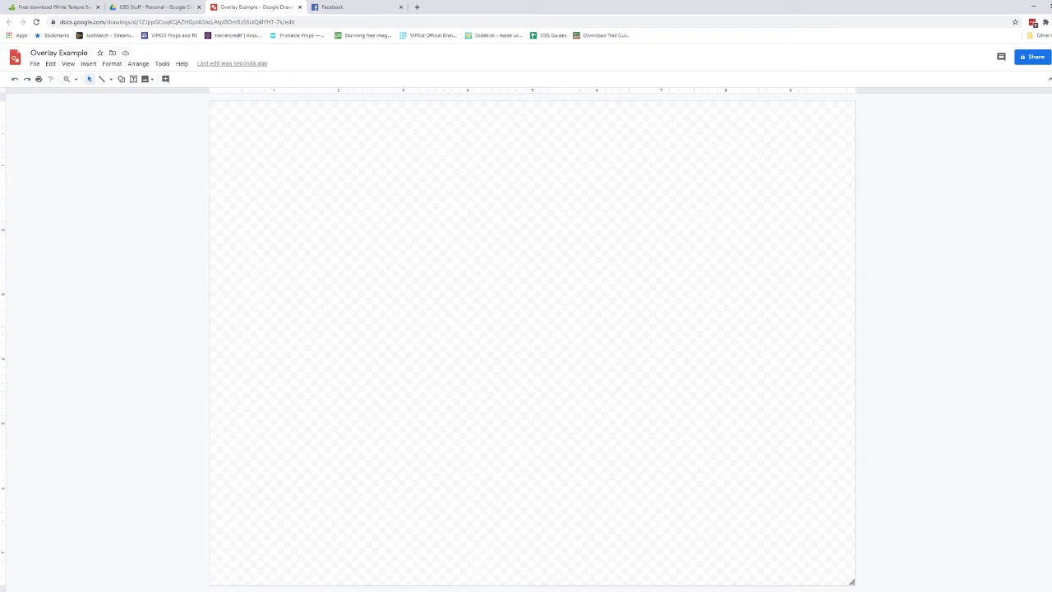
# Drop the beach PNG onto the canvas, align it top-left and stretch it to full width.
pyautogui.moveTo(533, 7); pyautogui.dragTo(390, 221)
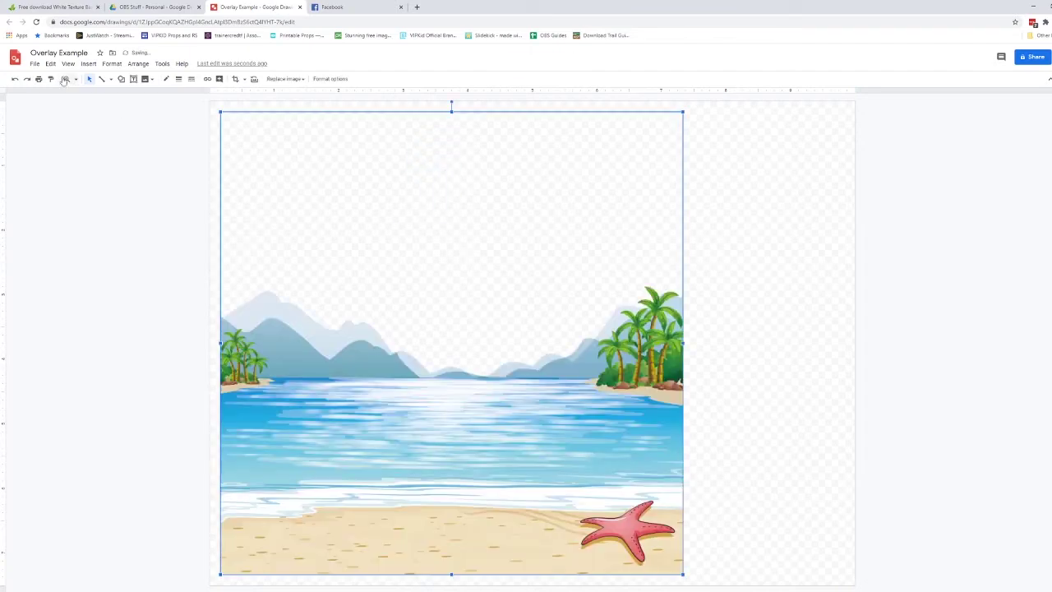
pyautogui.click(88, 64)
pyautogui.moveTo(95, 83)
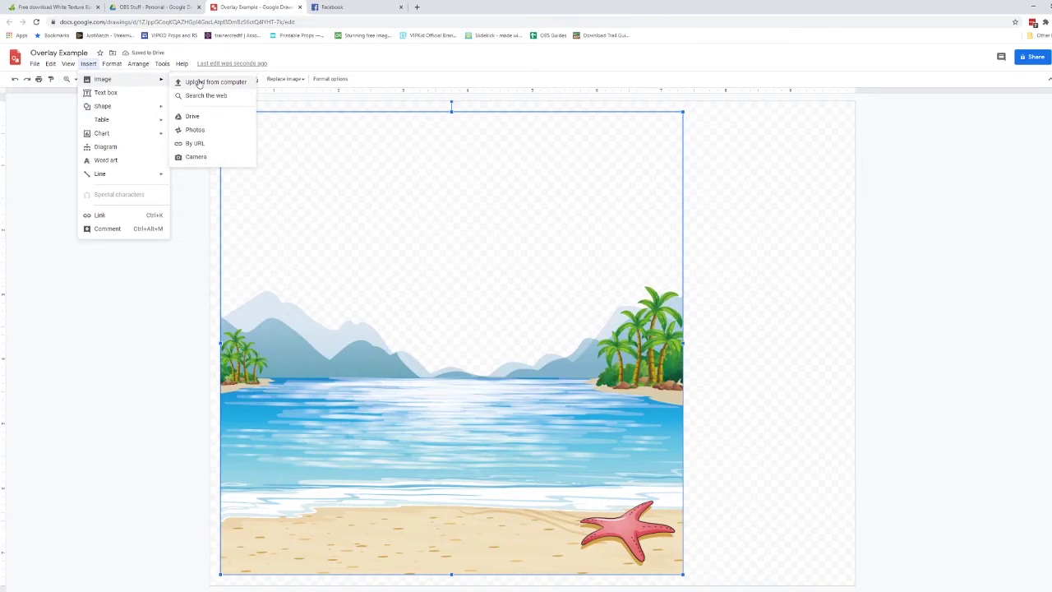
pyautogui.click(890, 336)
pyautogui.moveTo(466, 456); pyautogui.dragTo(522, 236)
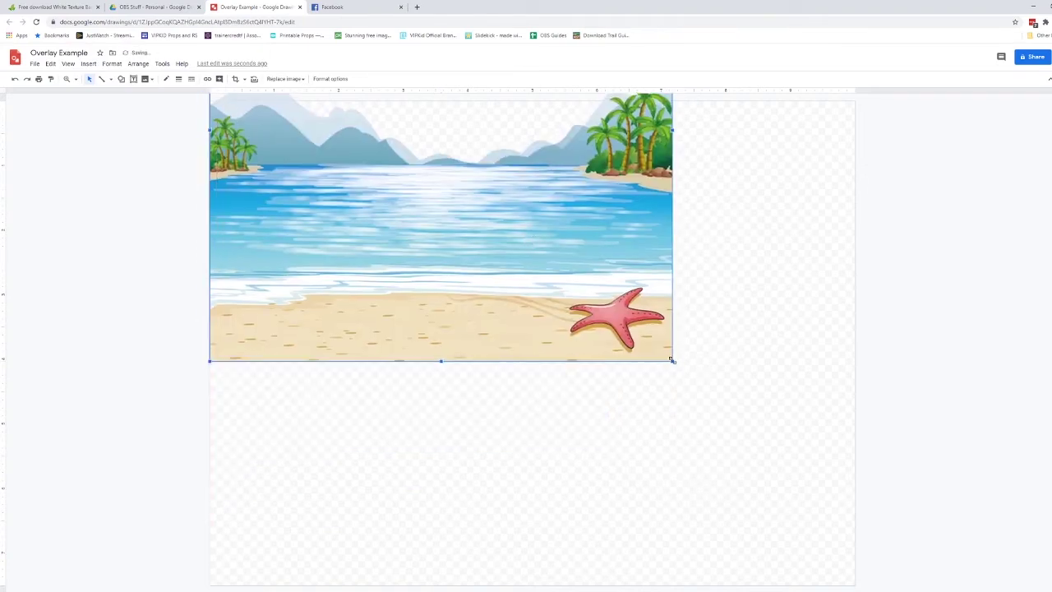
pyautogui.moveTo(672, 360); pyautogui.dragTo(852, 477)
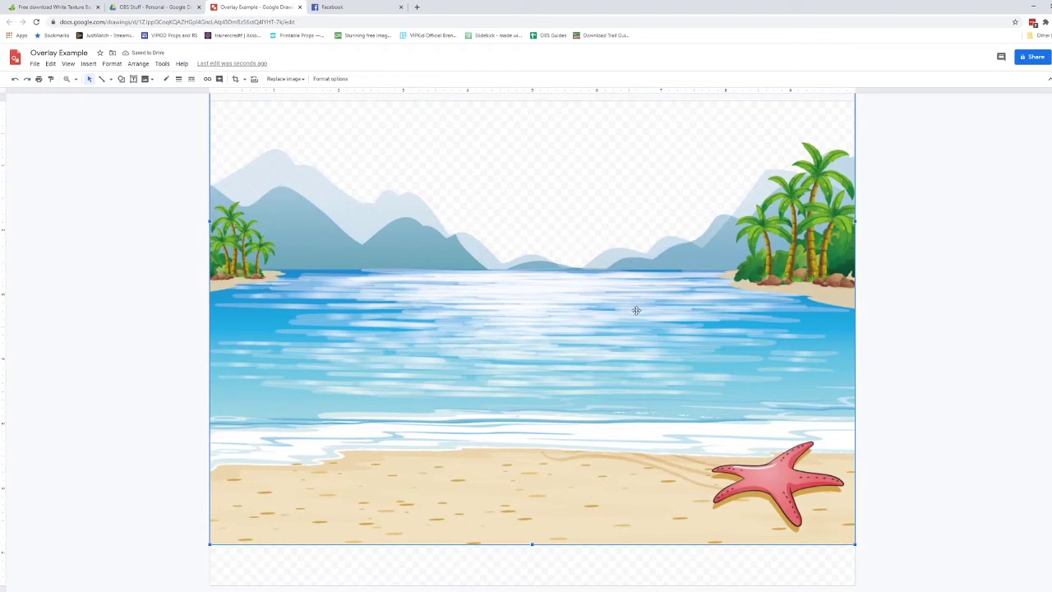
# Crop the sea and sand off the beach picture's bottom and move the strip down.
pyautogui.click(235, 78)
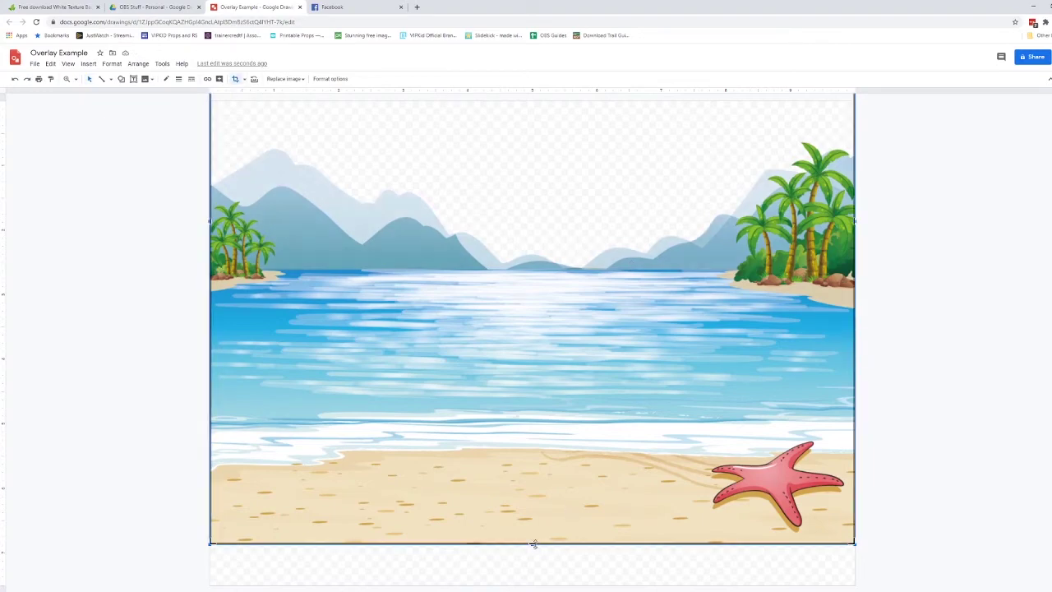
pyautogui.moveTo(533, 543); pyautogui.dragTo(504, 290)
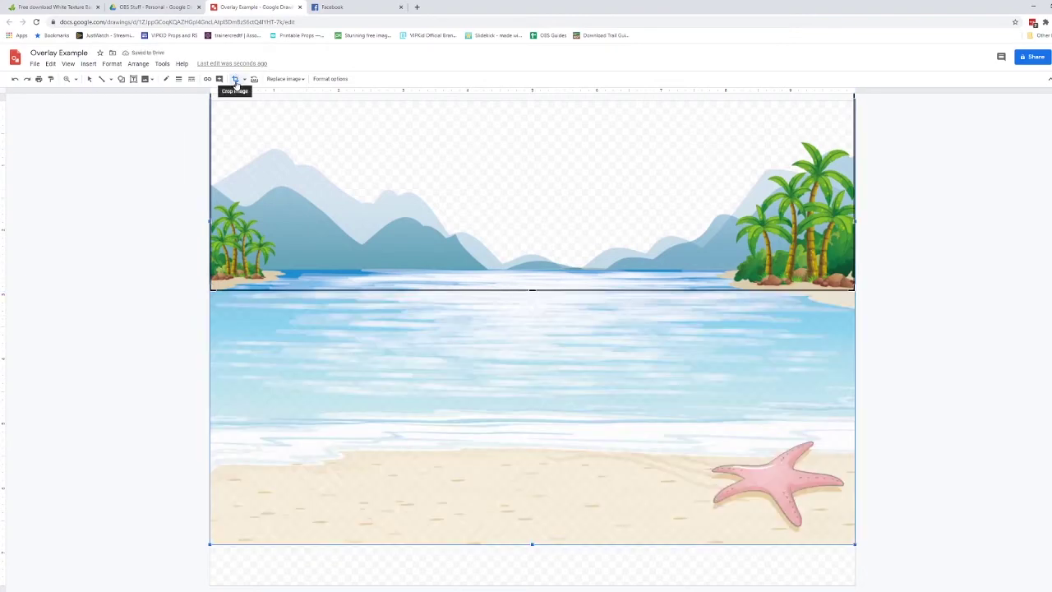
pyautogui.click(236, 80)
pyautogui.press('Return')
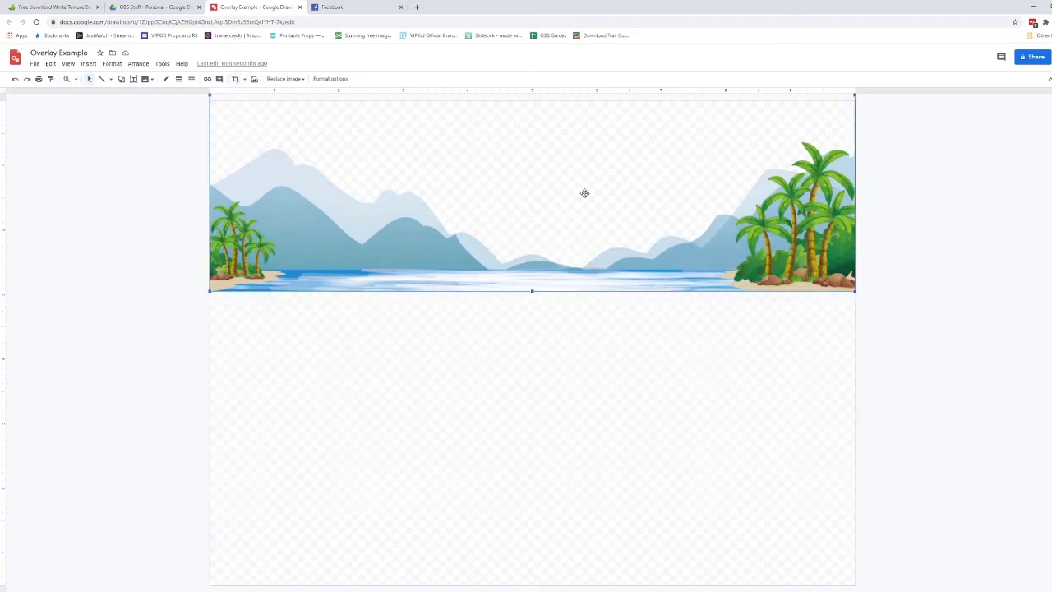
pyautogui.moveTo(585, 192); pyautogui.dragTo(578, 272)
pyautogui.moveTo(590, 361); pyautogui.dragTo(571, 397)
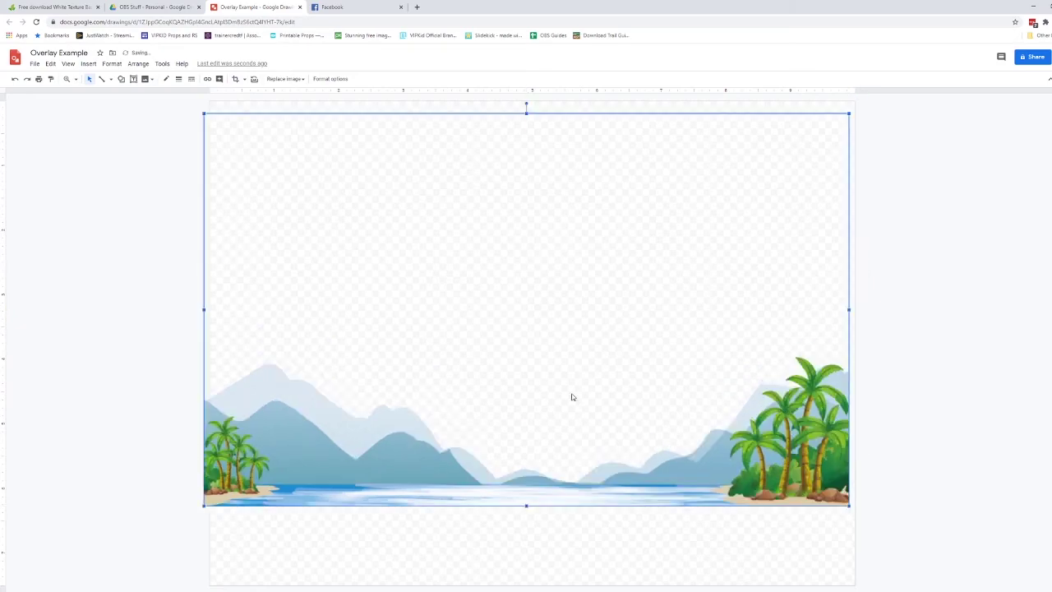
# Trim the empty sky above the mountains and set the strip on the canvas bottom edge.
pyautogui.click(236, 80)
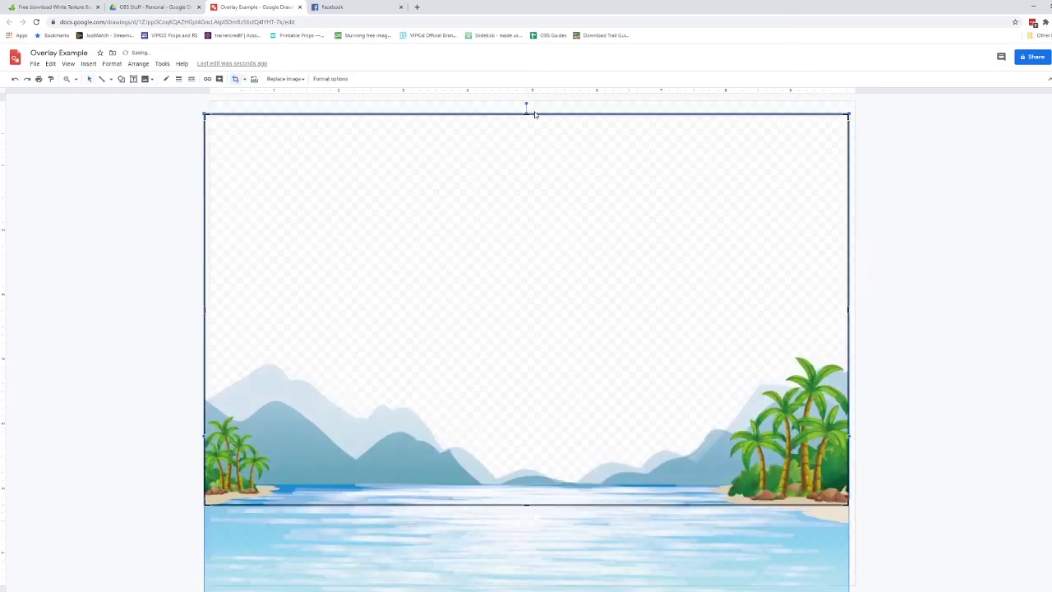
pyautogui.moveTo(526, 111); pyautogui.dragTo(576, 342)
pyautogui.press('Return')
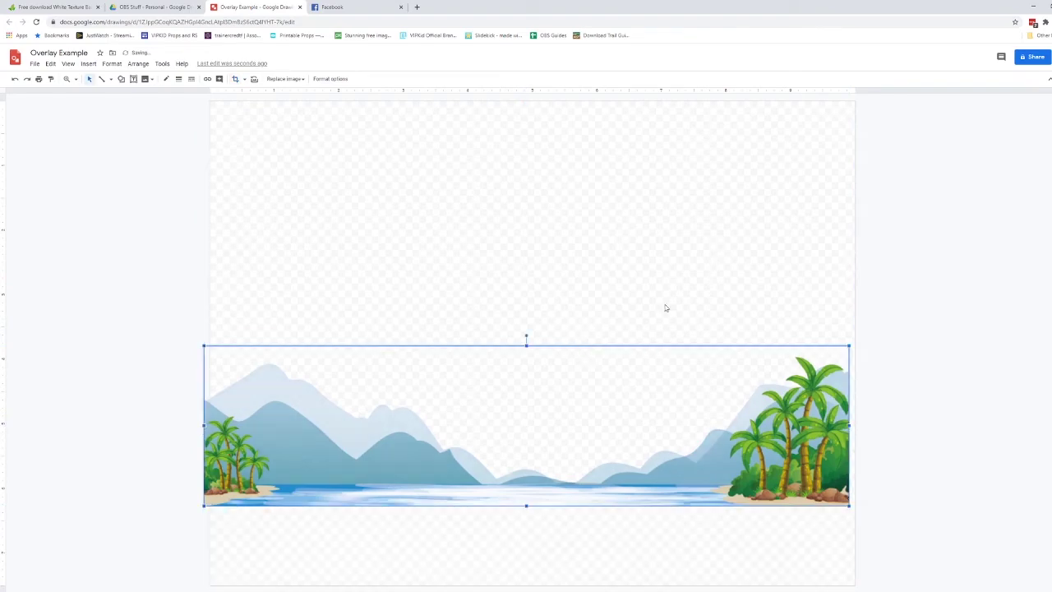
pyautogui.moveTo(670, 447); pyautogui.dragTo(669, 512)
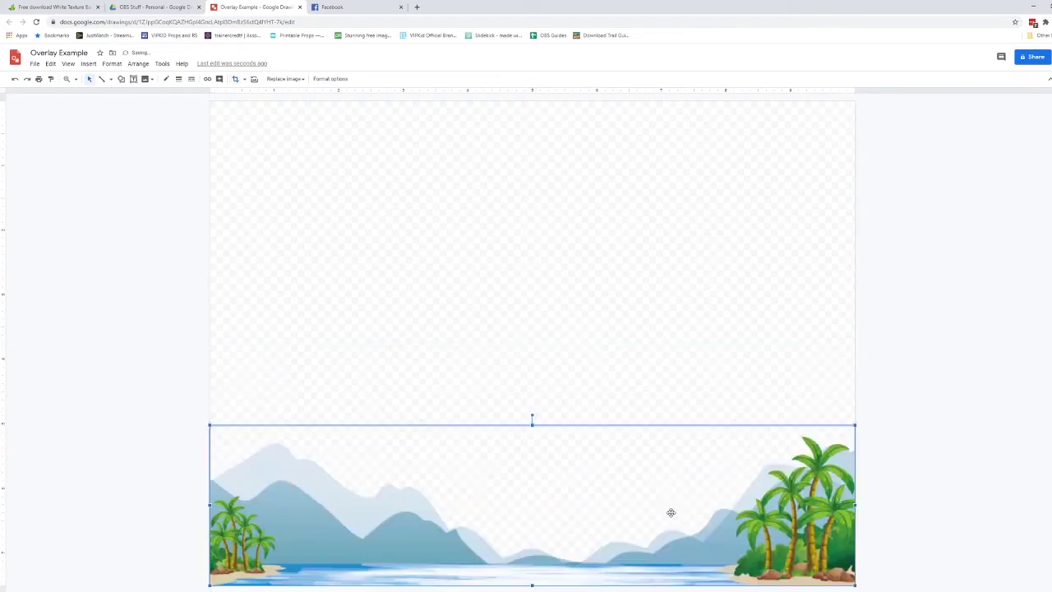
pyautogui.click(946, 500)
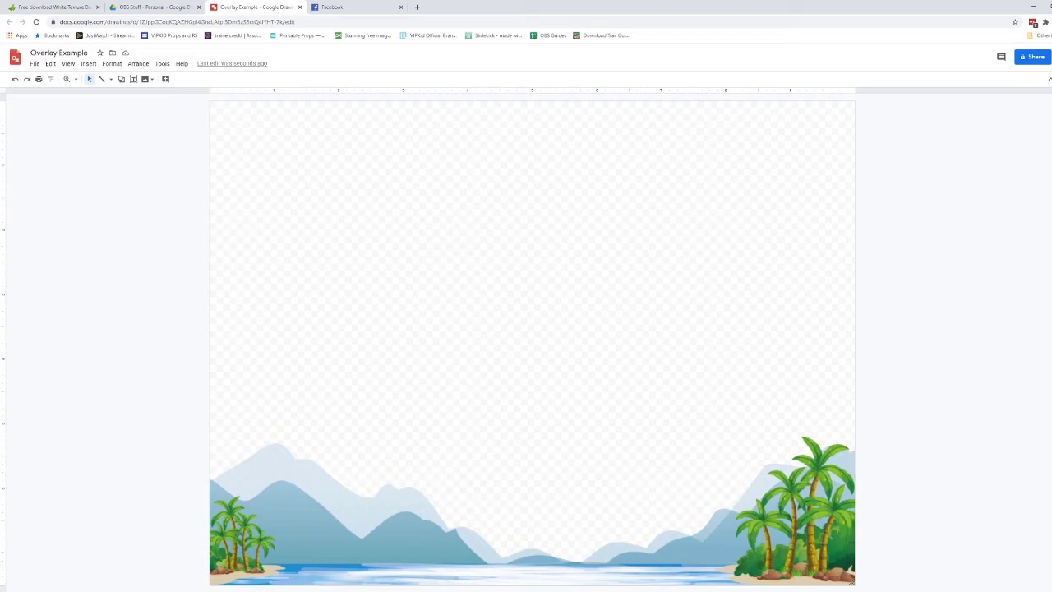
# Paste the cloud image, tilt and shrink it, and place it in the top-left corner.
pyautogui.hotkey('ctrl', 'v')
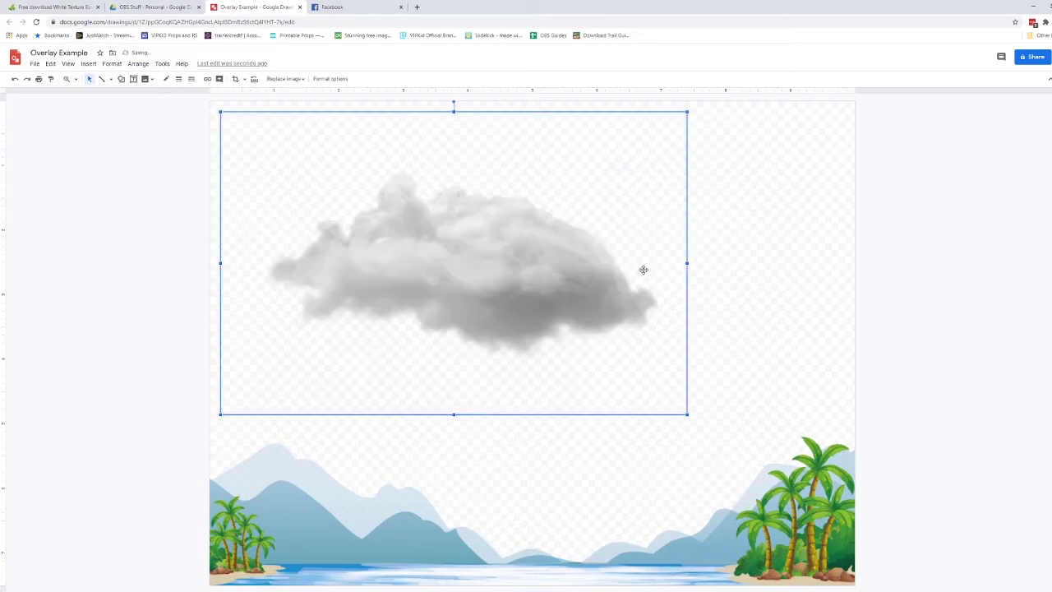
pyautogui.moveTo(485, 230); pyautogui.dragTo(424, 291)
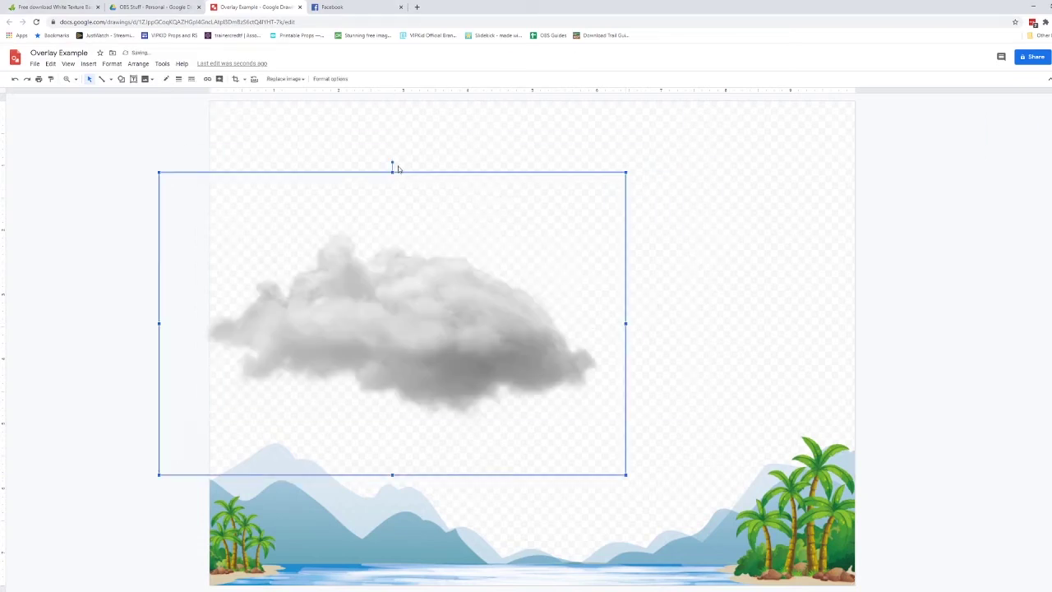
pyautogui.moveTo(392, 163); pyautogui.dragTo(347, 169)
pyautogui.moveTo(376, 247); pyautogui.dragTo(244, 169)
pyautogui.moveTo(46, 419); pyautogui.dragTo(105, 326)
pyautogui.moveTo(204, 211); pyautogui.dragTo(153, 219)
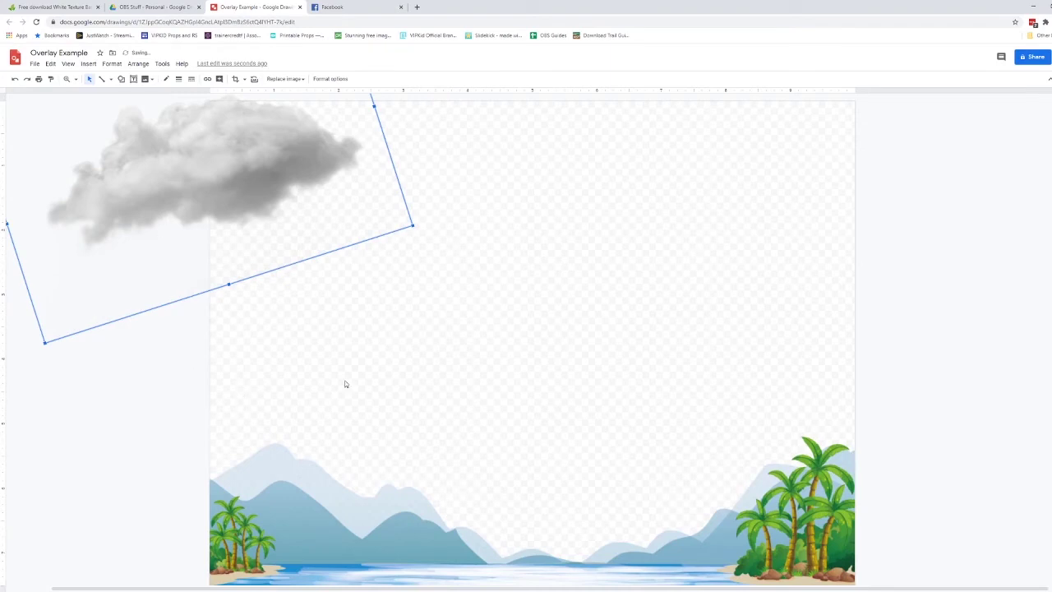
pyautogui.click(880, 347)
# Duplicate the cloud, level the copy and place it in the top-right corner.
pyautogui.scroll(1, 276, 199)
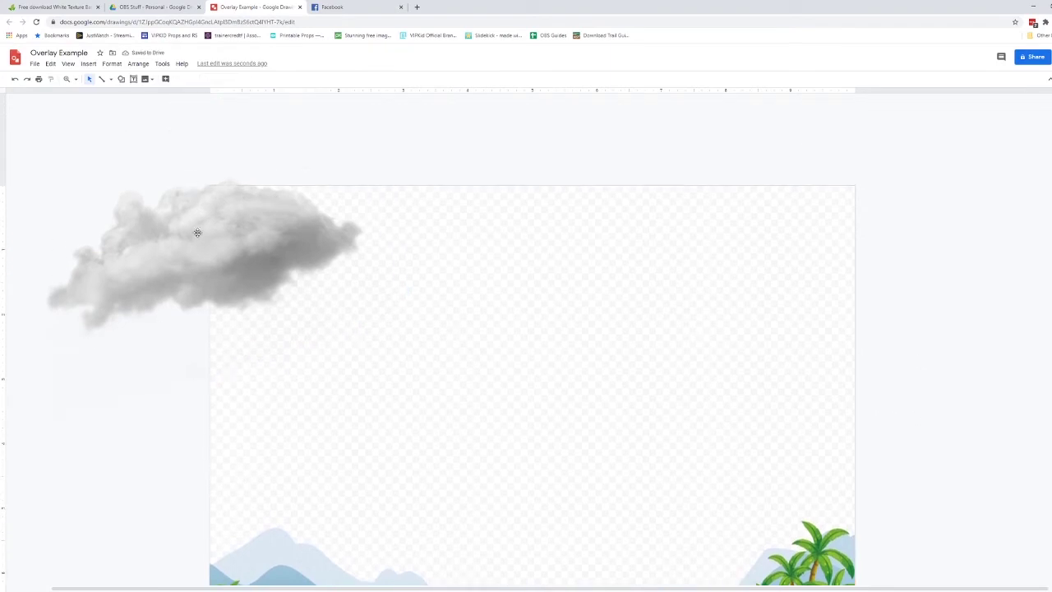
pyautogui.click(198, 271)
pyautogui.hotkey('ctrl', 'c')
pyautogui.hotkey('ctrl', 'v')
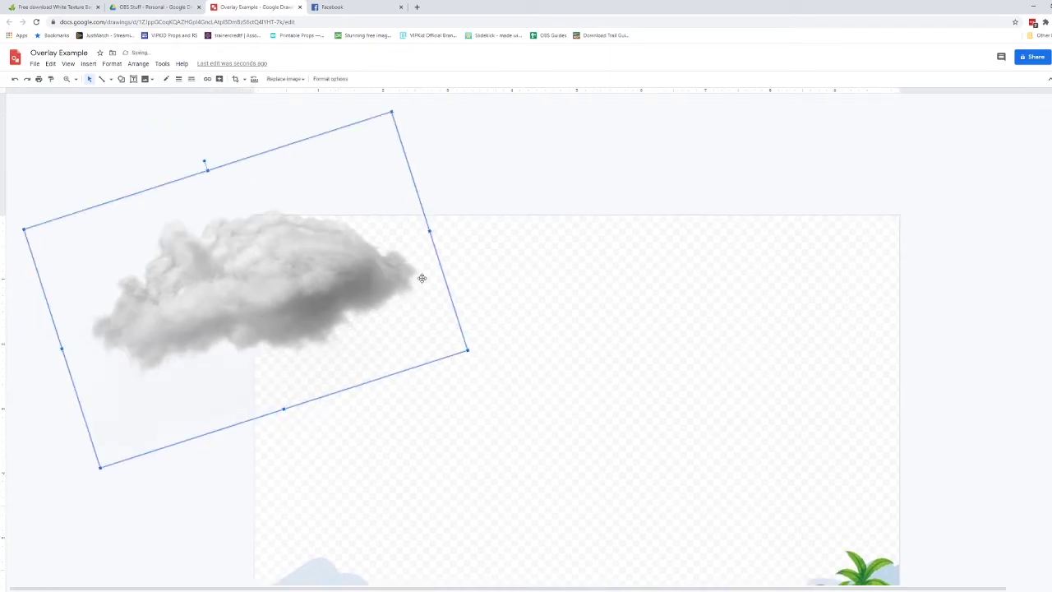
pyautogui.moveTo(305, 282); pyautogui.dragTo(573, 311)
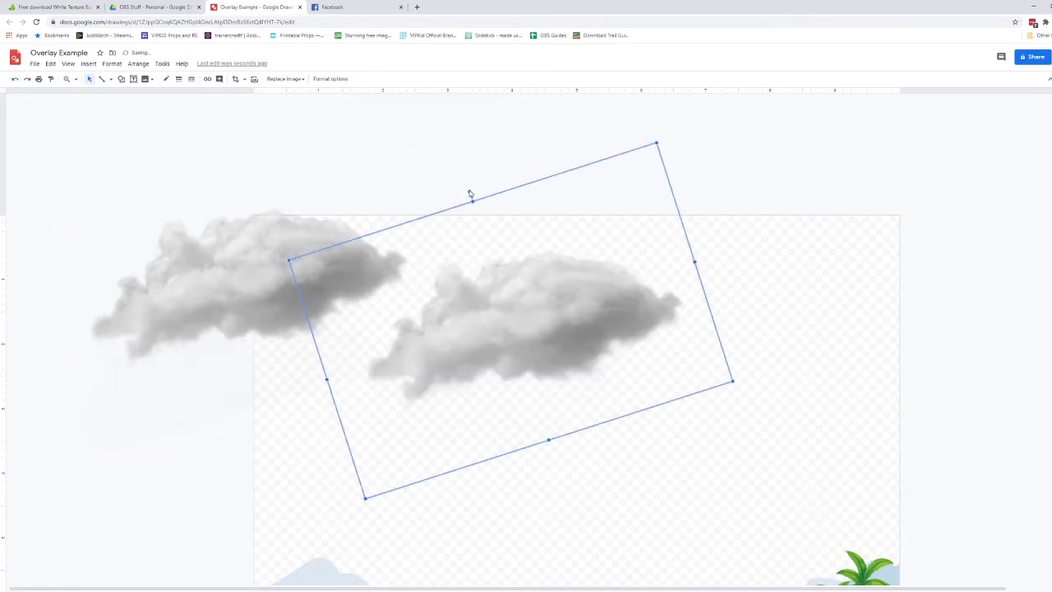
pyautogui.moveTo(472, 192); pyautogui.dragTo(498, 183)
pyautogui.moveTo(515, 285); pyautogui.dragTo(871, 267)
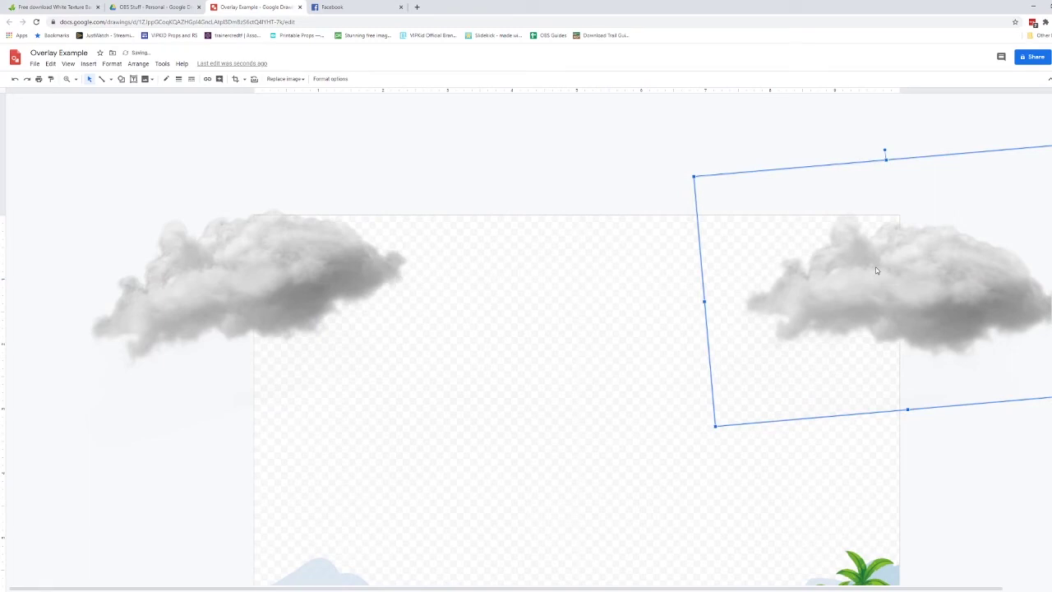
pyautogui.click(688, 159)
pyautogui.scroll(-1, 573, 301)
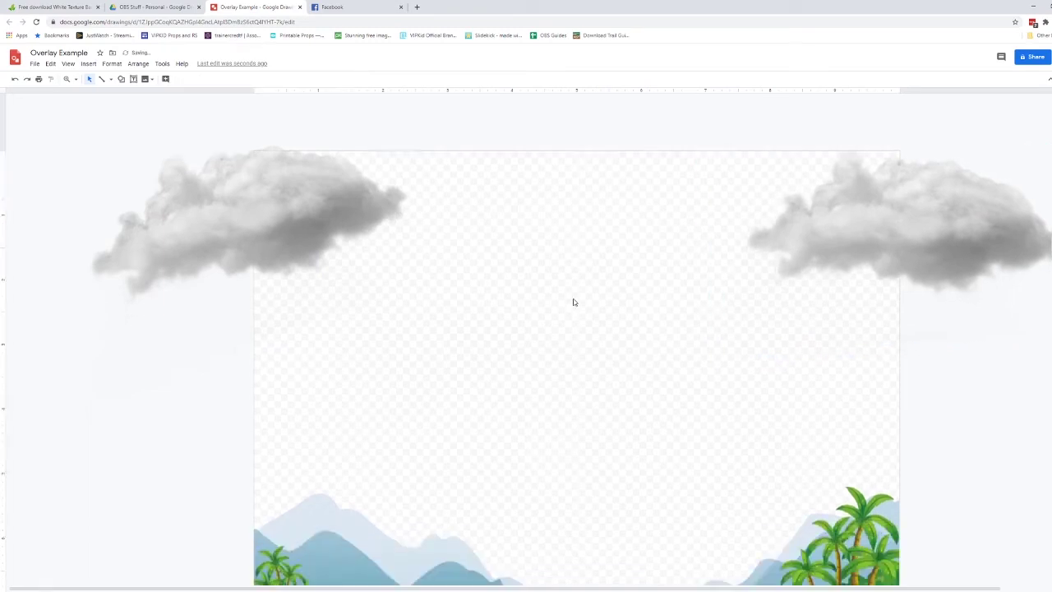
pyautogui.scroll(-1, 573, 303)
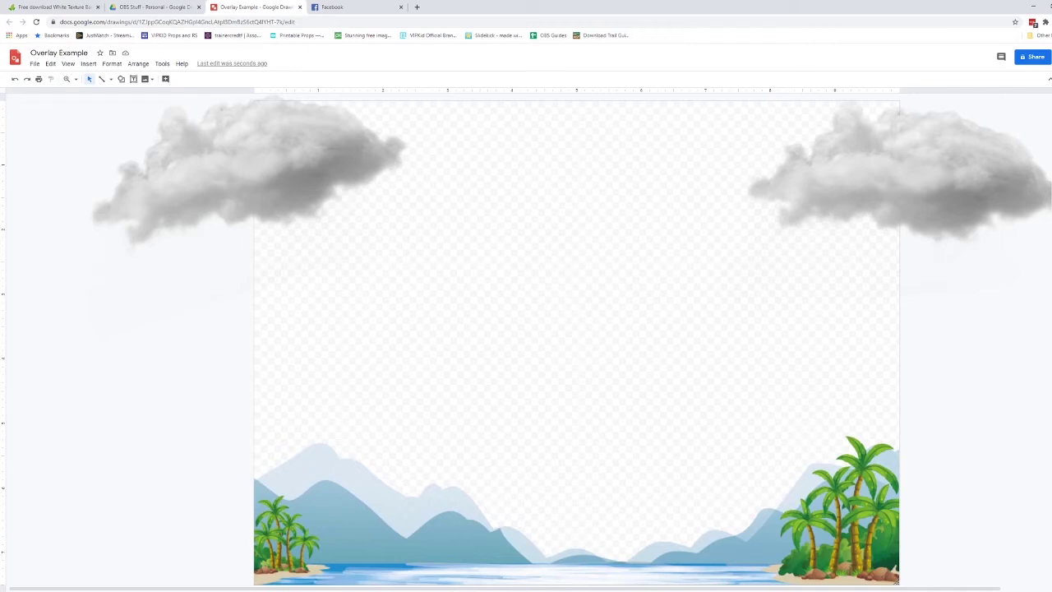
pyautogui.press('super')
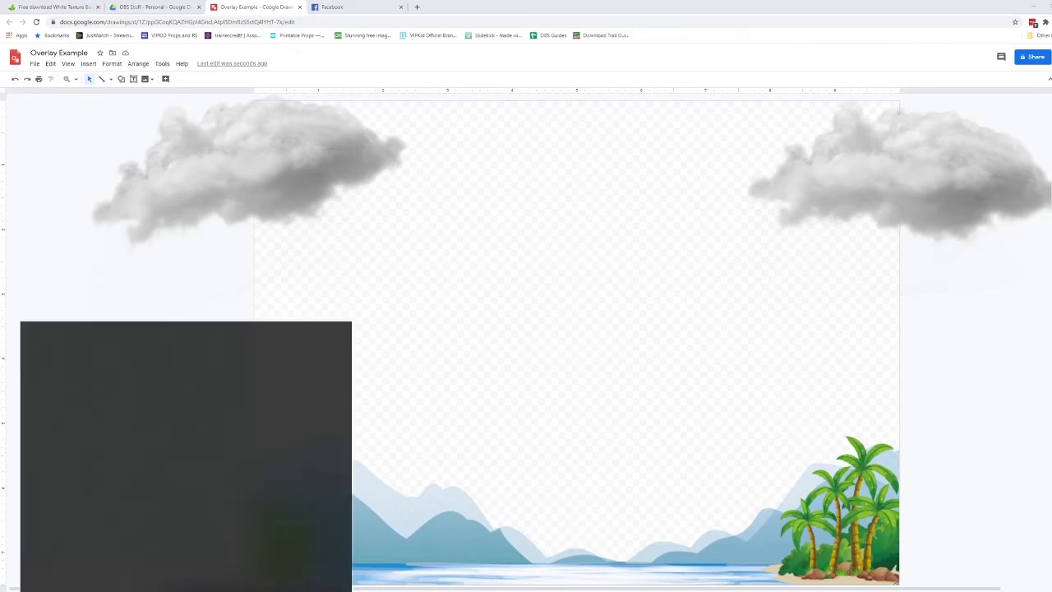
pyautogui.write('snipping')
pyautogui.press('Return')
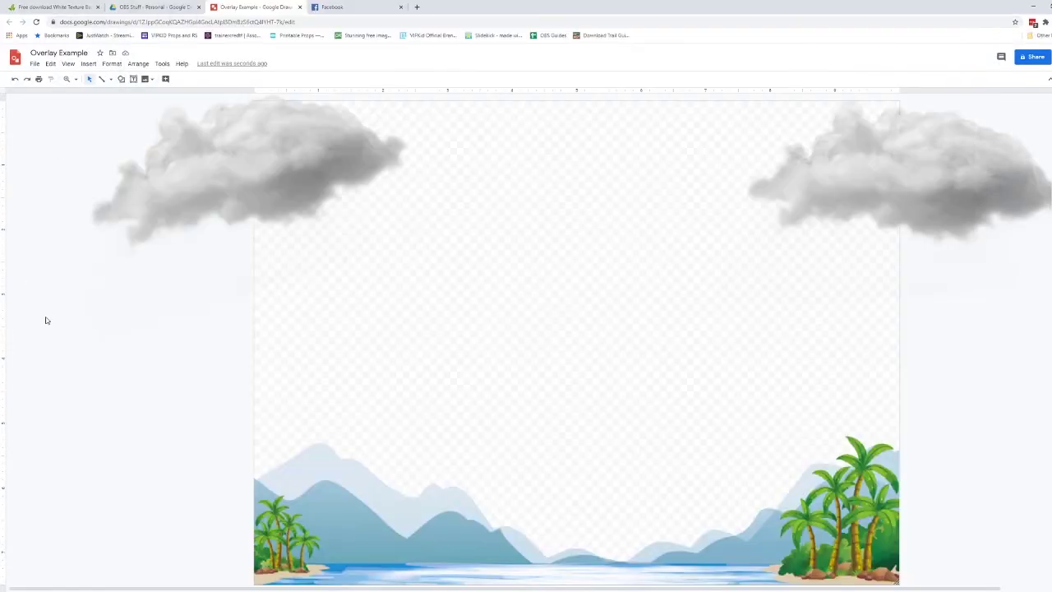
pyautogui.hotkey('ctrl', 'v')
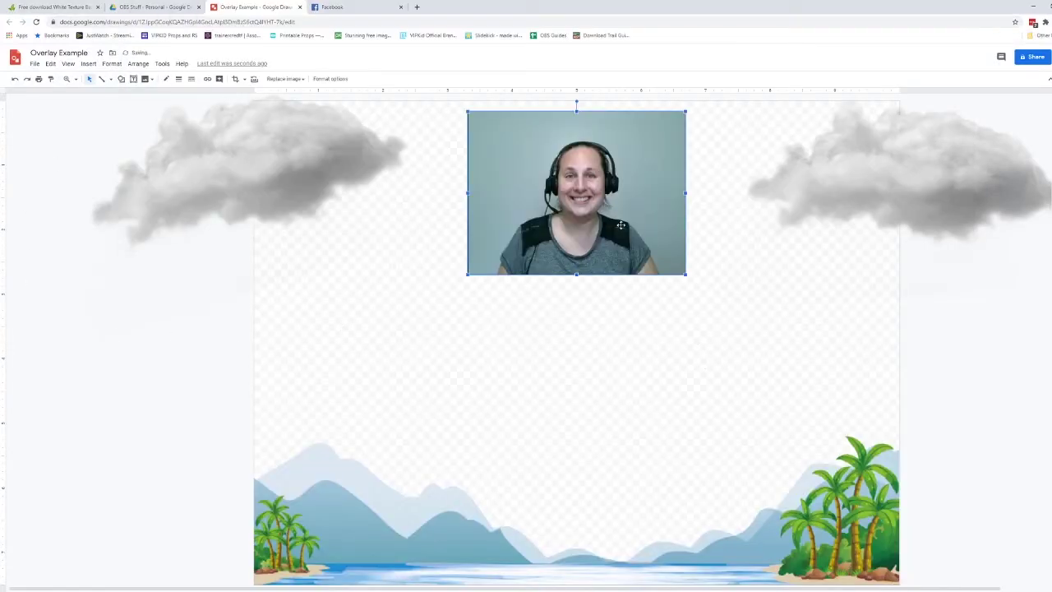
pyautogui.moveTo(620, 225); pyautogui.dragTo(406, 215)
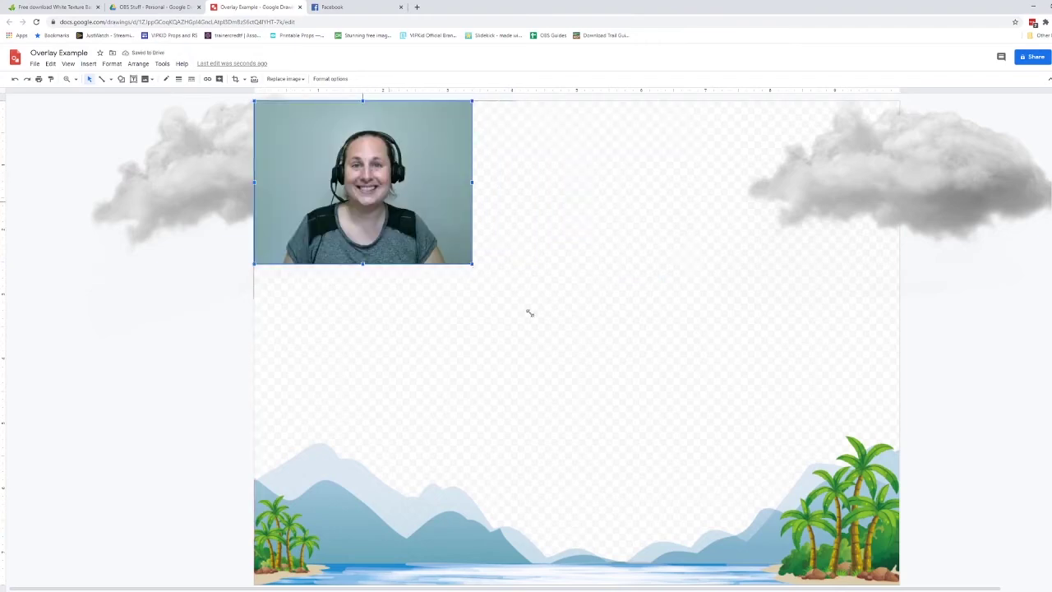
pyautogui.moveTo(529, 312); pyautogui.dragTo(899, 579)
pyautogui.rightClick(515, 283)
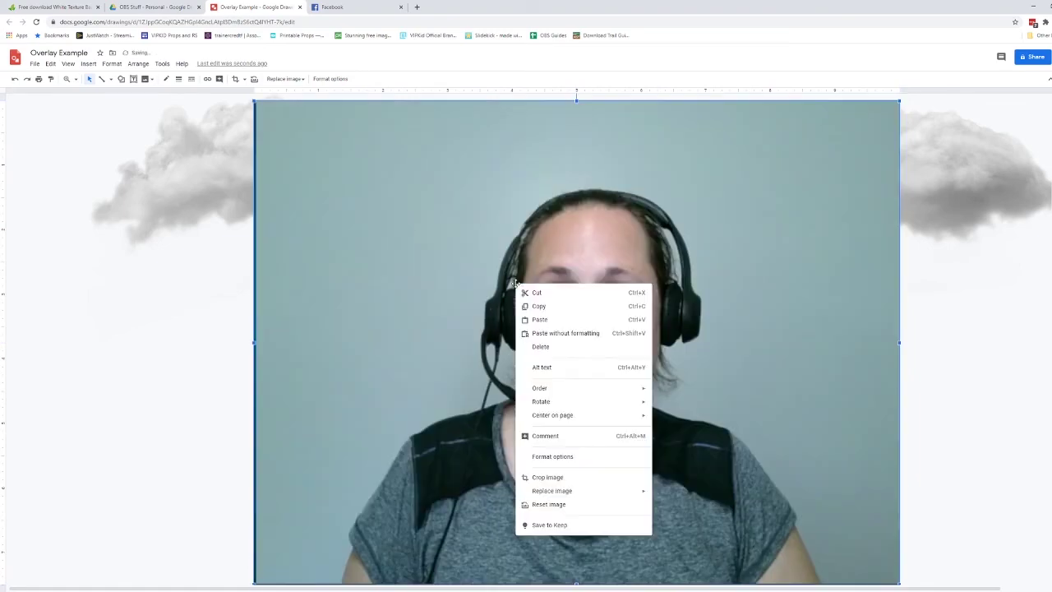
pyautogui.moveTo(585, 395)
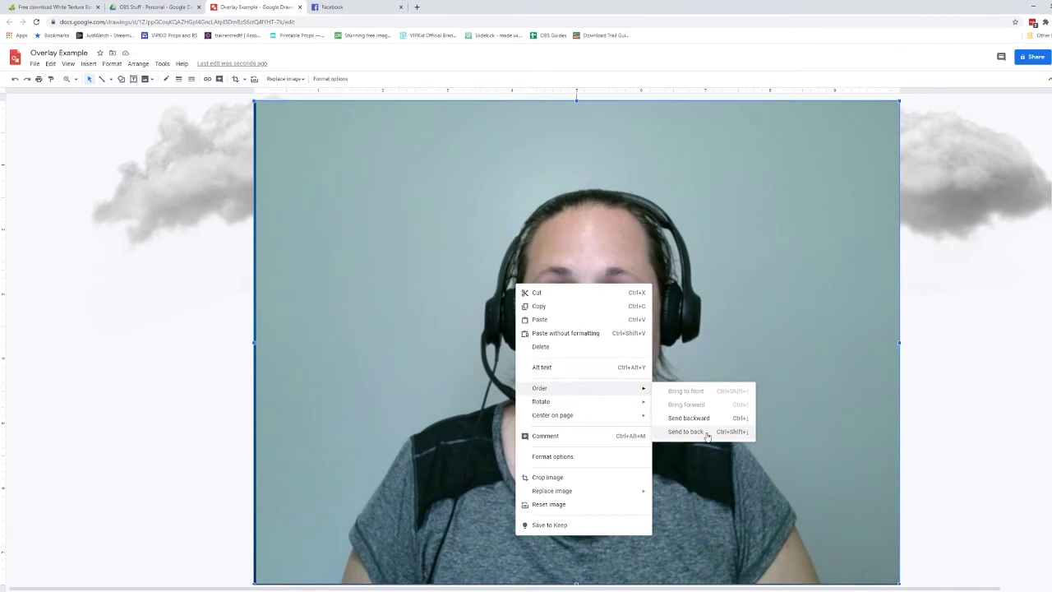
pyautogui.click(706, 434)
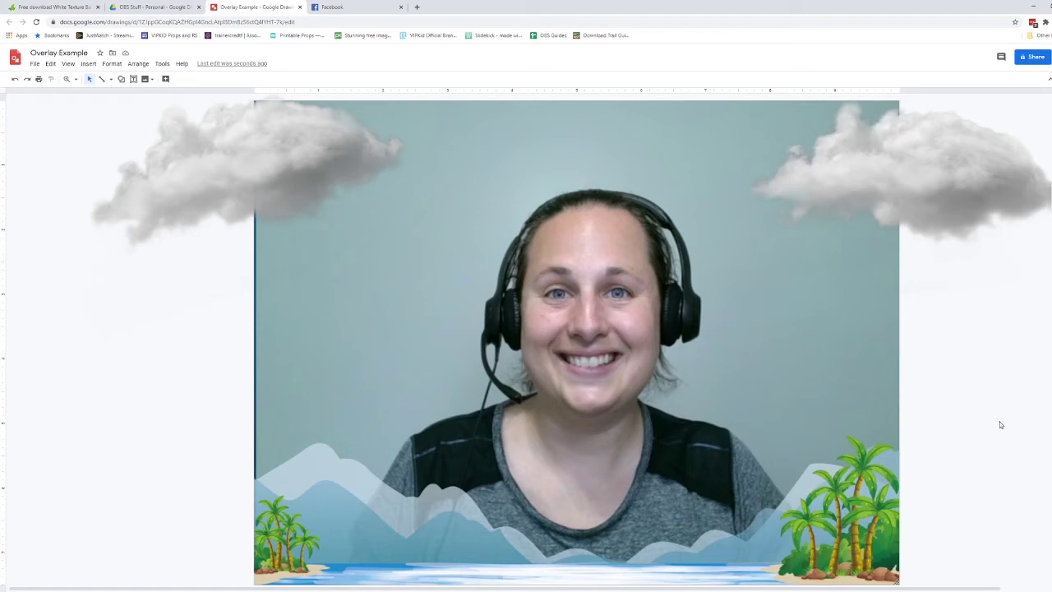
pyautogui.click(666, 240)
pyautogui.press('Delete')
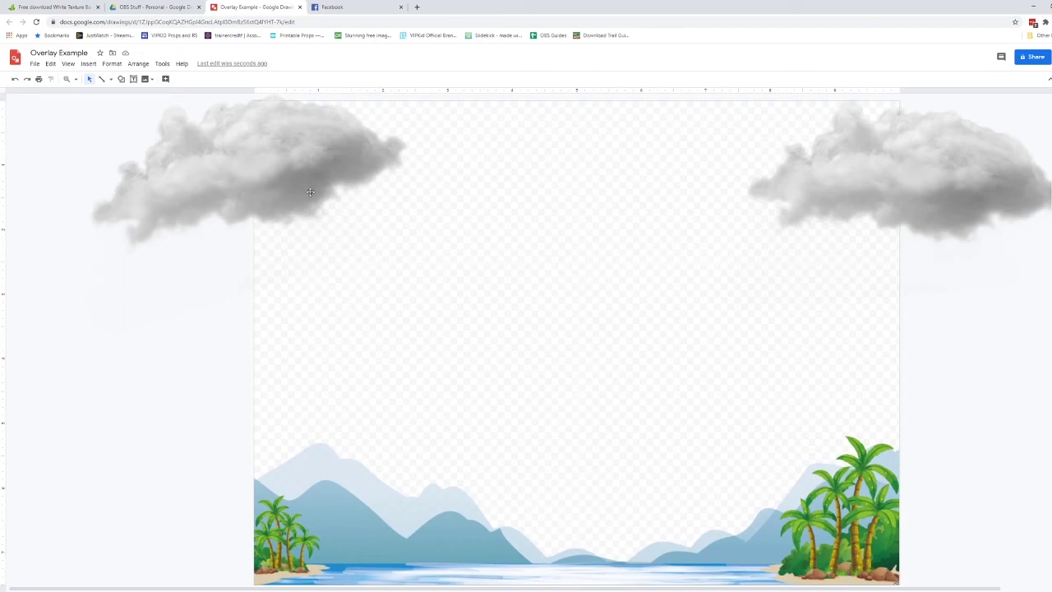
# Download the drawing as a PNG image and switch OBS to the Webcam scene.
pyautogui.click(33, 64)
pyautogui.moveTo(92, 155)
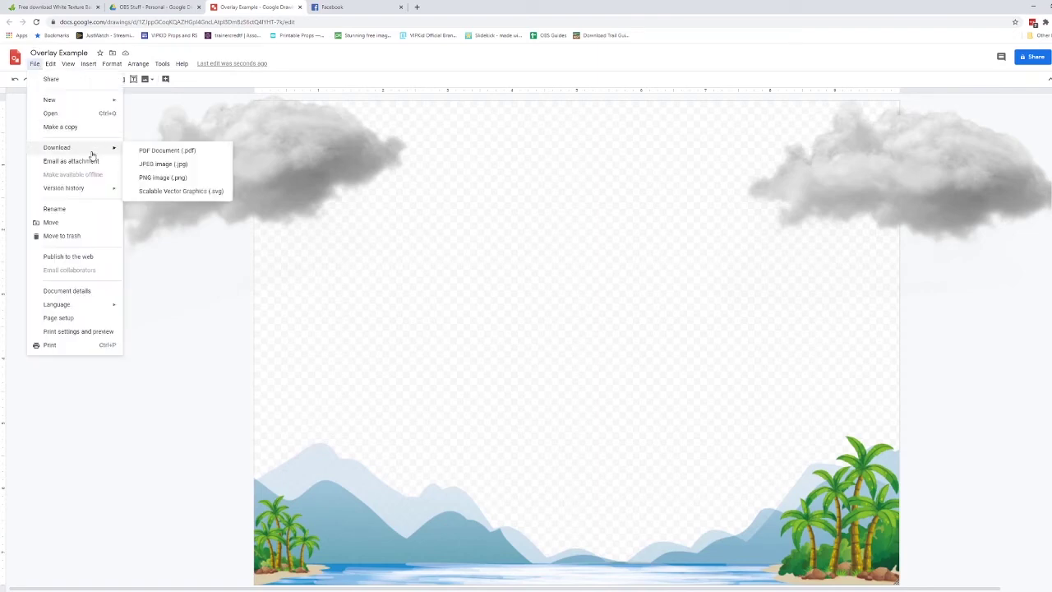
pyautogui.click(206, 179)
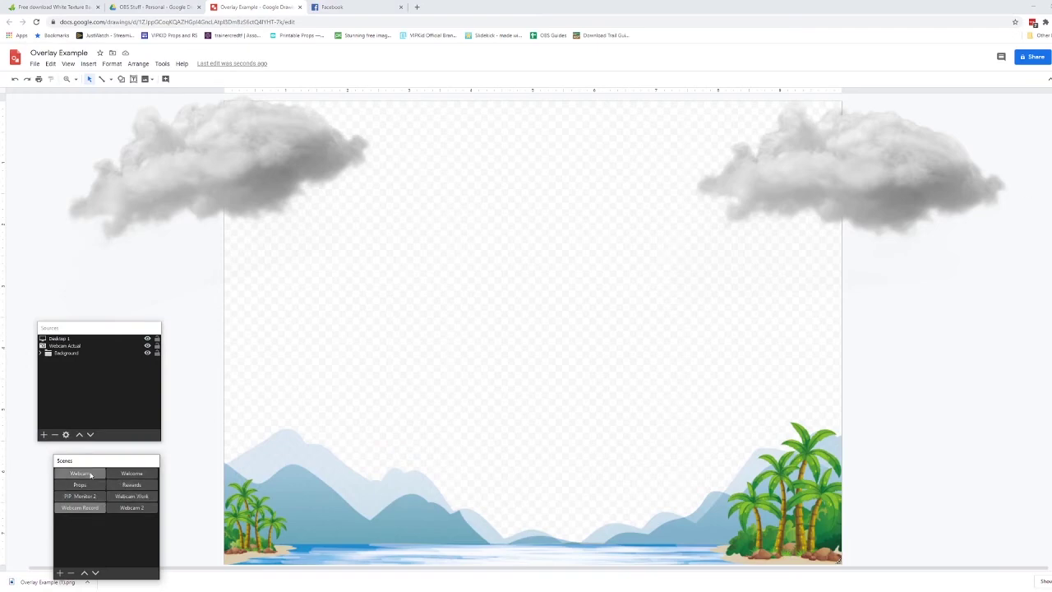
pyautogui.click(90, 475)
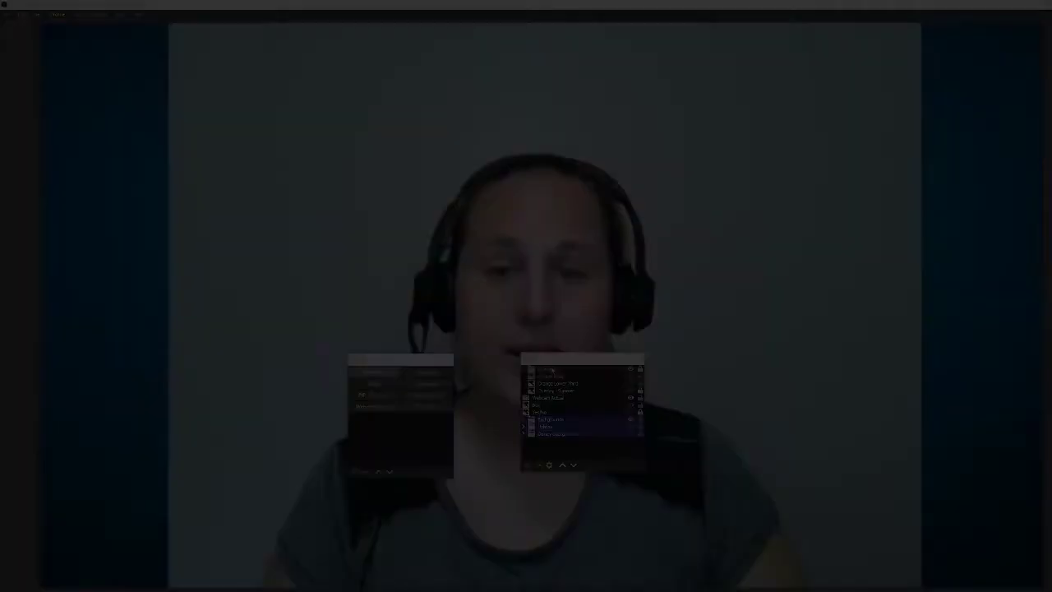
# Add an Image source named Overlay Example to the Webcam scene.
pyautogui.moveTo(558, 359); pyautogui.dragTo(73, 429)
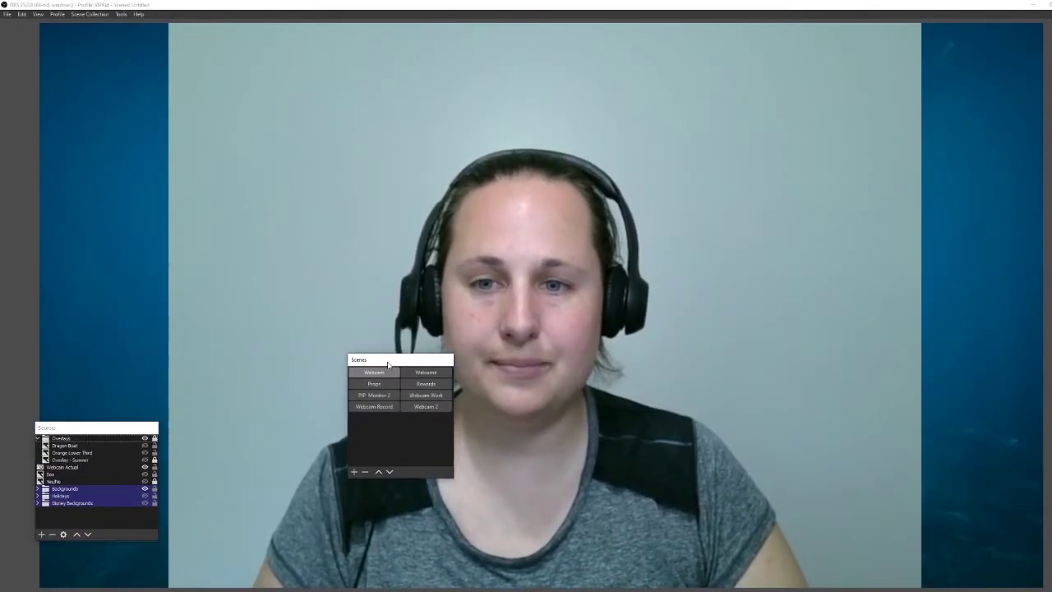
pyautogui.moveTo(388, 364); pyautogui.dragTo(82, 294)
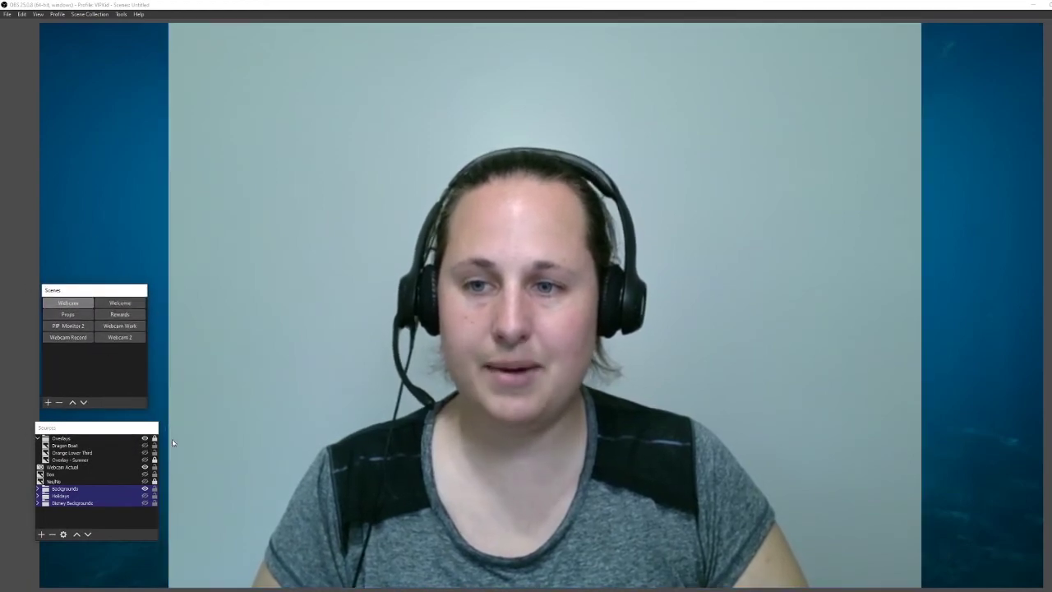
pyautogui.click(41, 535)
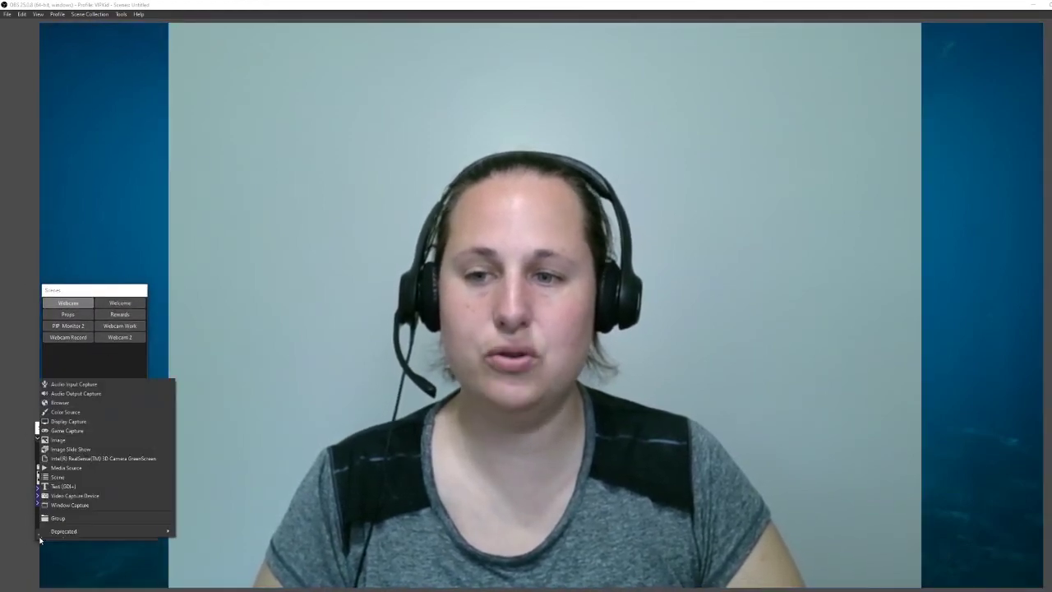
pyautogui.click(84, 444)
pyautogui.write('Overl')
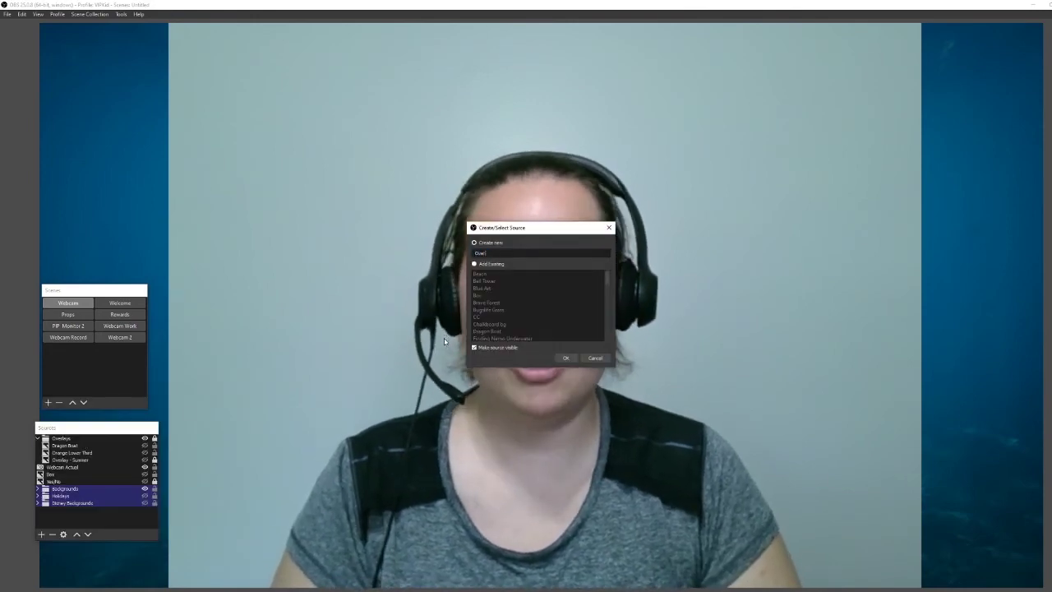
pyautogui.write('ay Example')
pyautogui.press('Return')
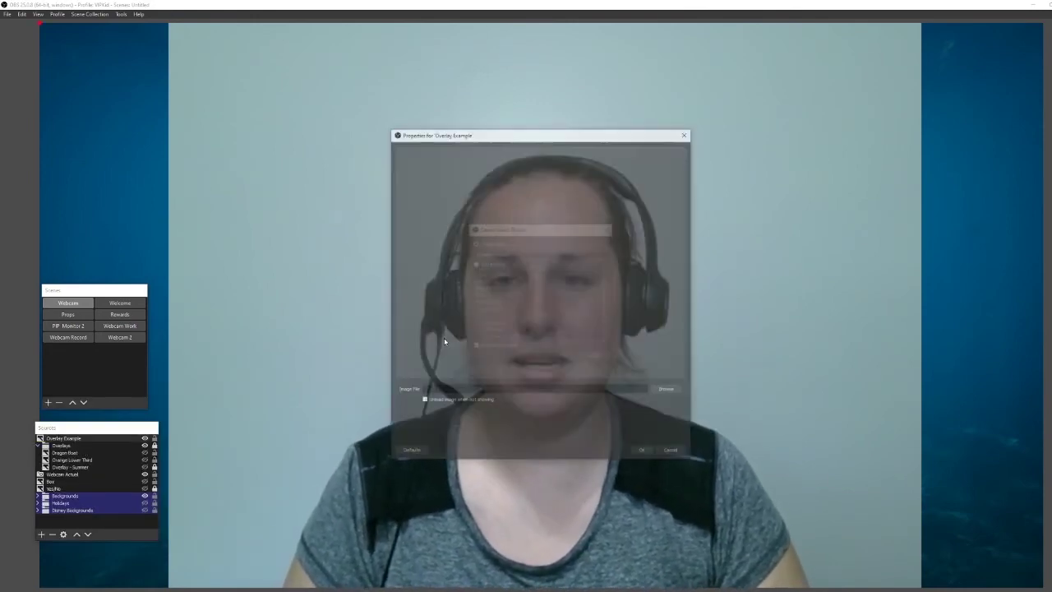
# Set the image source's file to Overlay Example (1).png from Downloads.
pyautogui.click(667, 391)
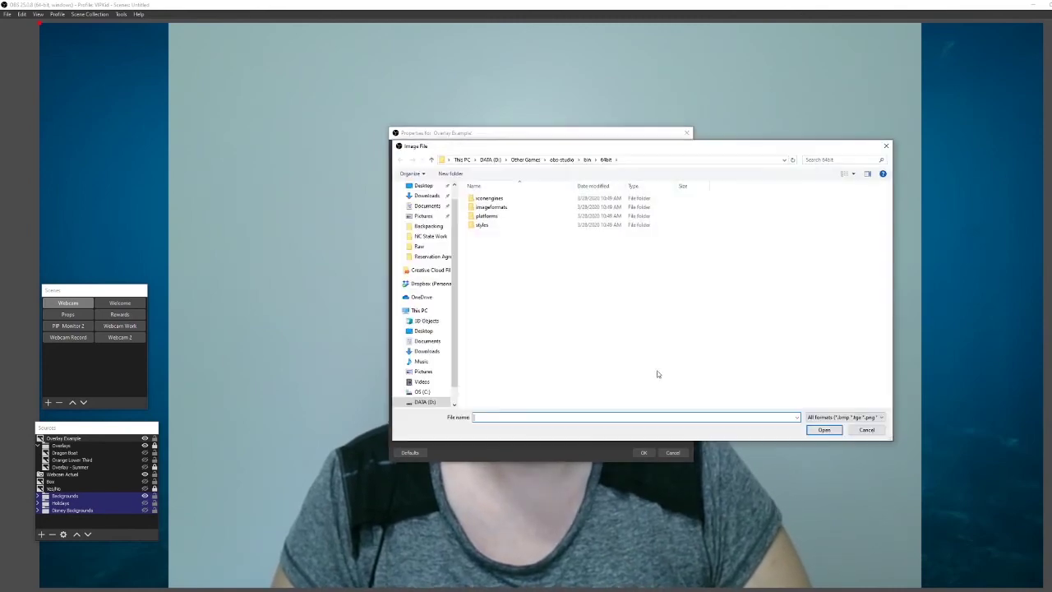
pyautogui.click(426, 196)
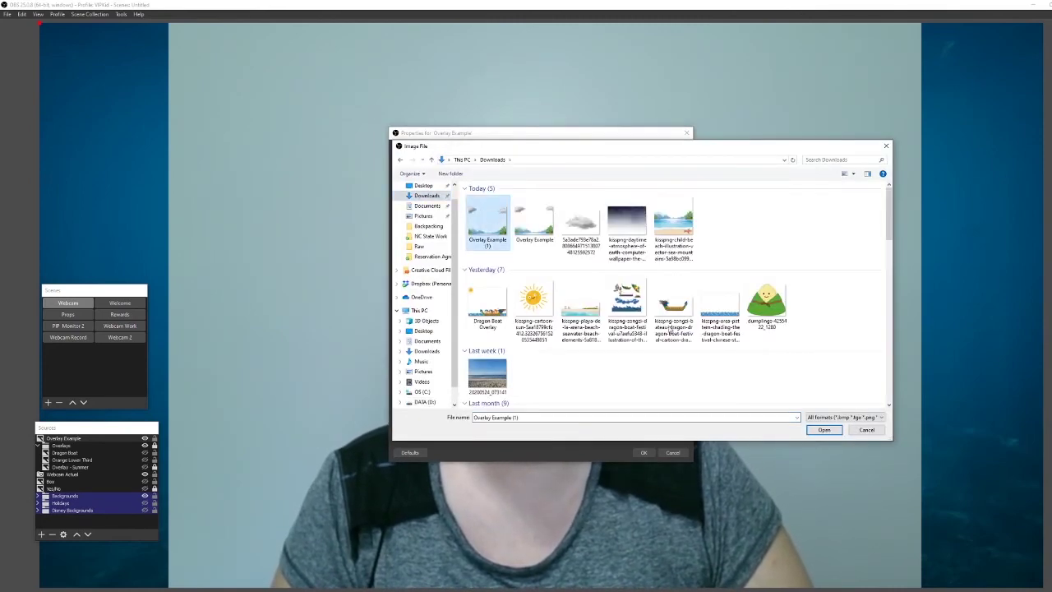
pyautogui.click(825, 431)
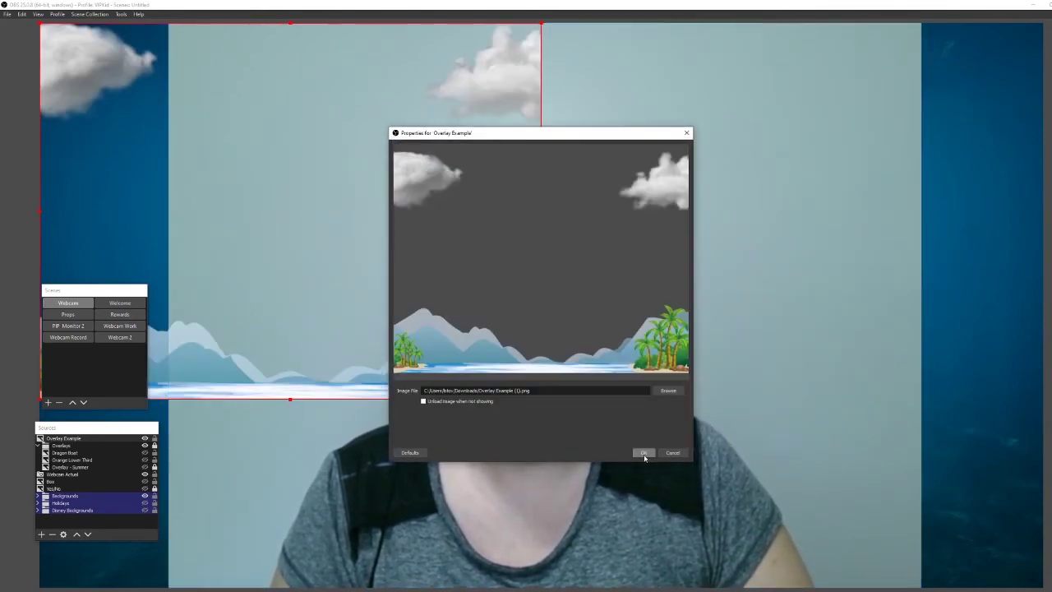
pyautogui.click(643, 453)
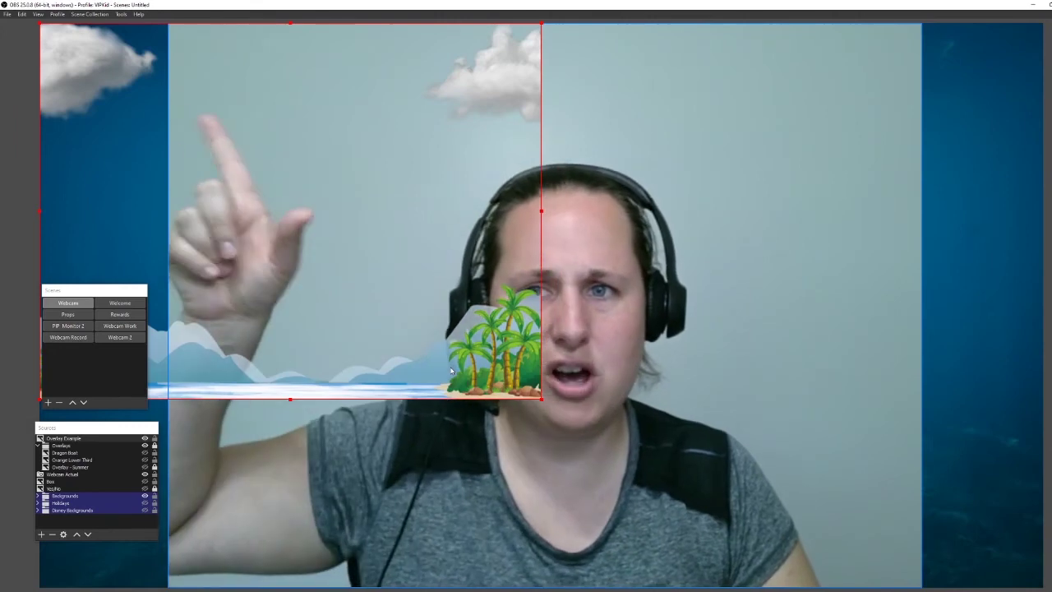
# Move and stretch the overlay to cover the whole webcam frame.
pyautogui.moveTo(350, 301); pyautogui.dragTo(474, 306)
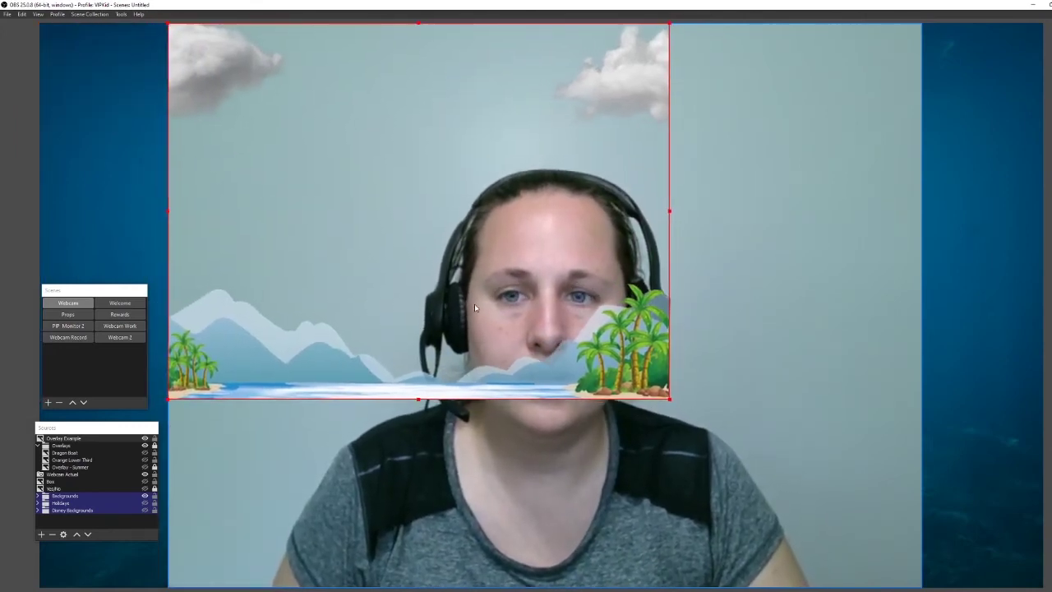
pyautogui.moveTo(669, 399); pyautogui.dragTo(919, 588)
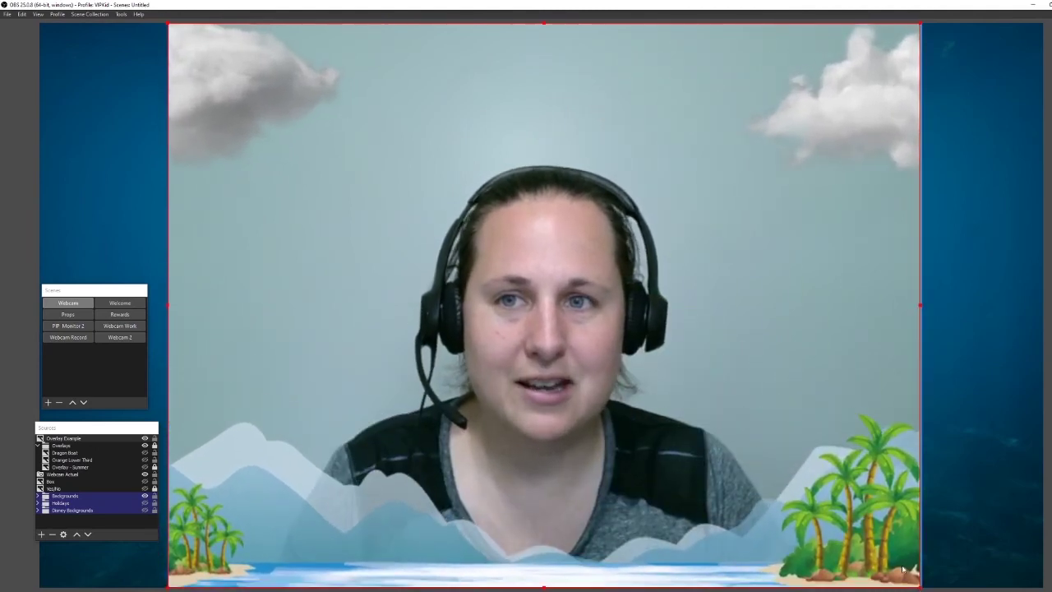
pyautogui.click(902, 568)
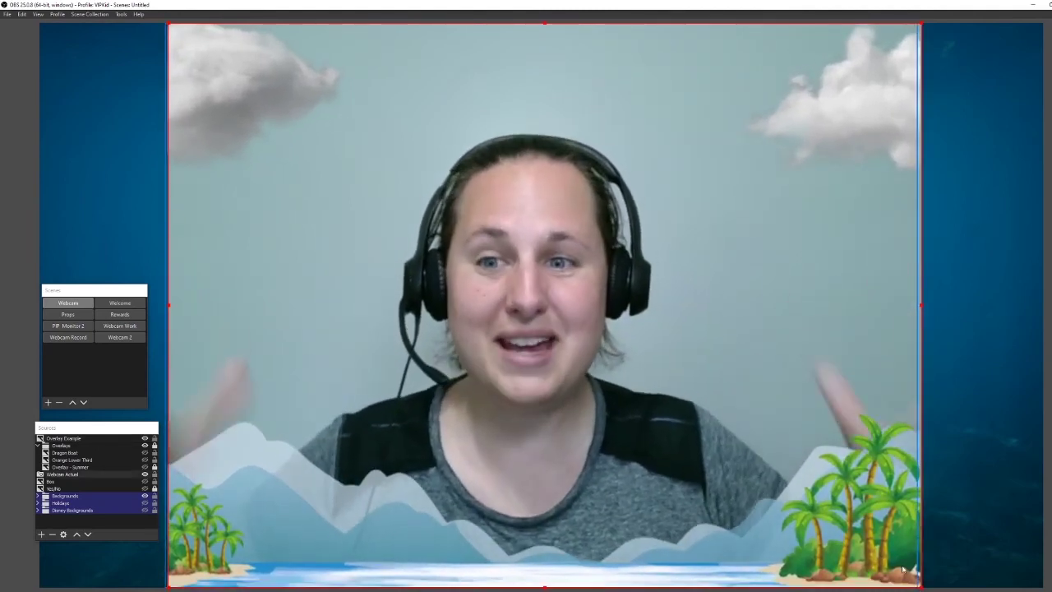